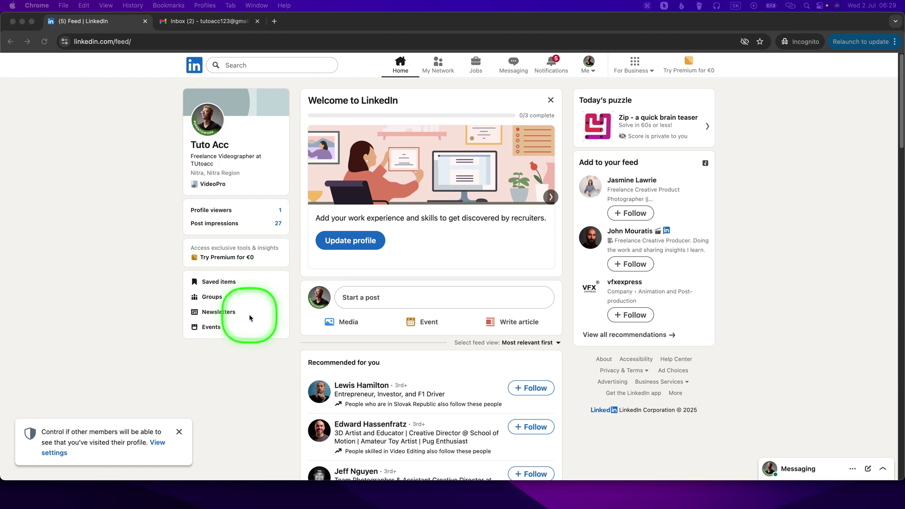
{"action": "left_click", "coordinate": [124, 288]}
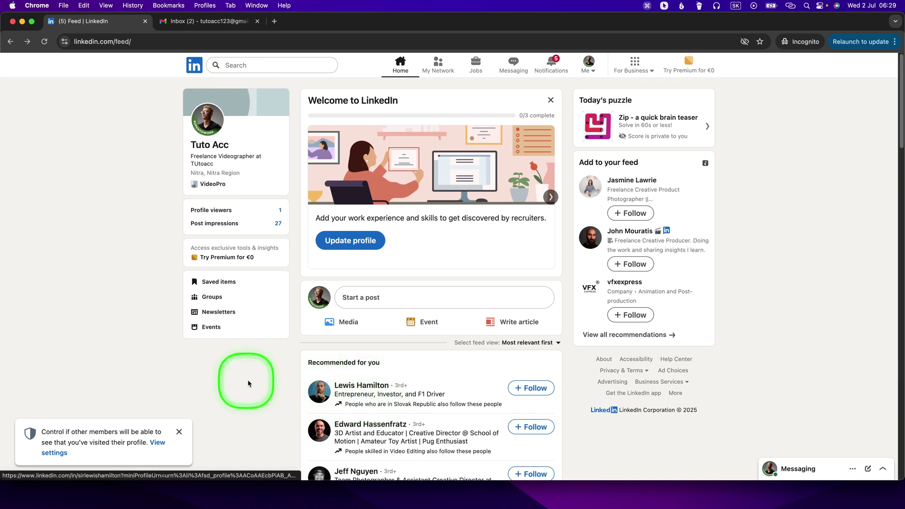
{"action": "left_click", "coordinate": [366, 391]}
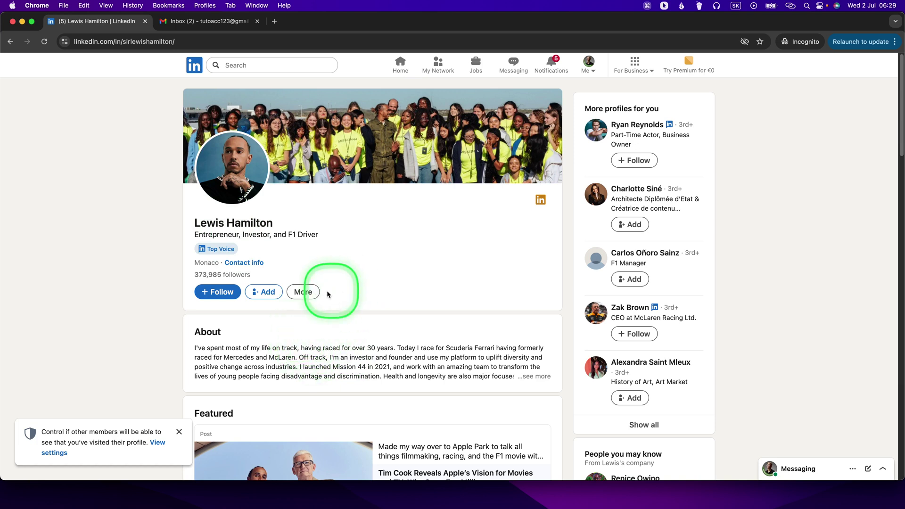
{"action": "left_click", "coordinate": [312, 294]}
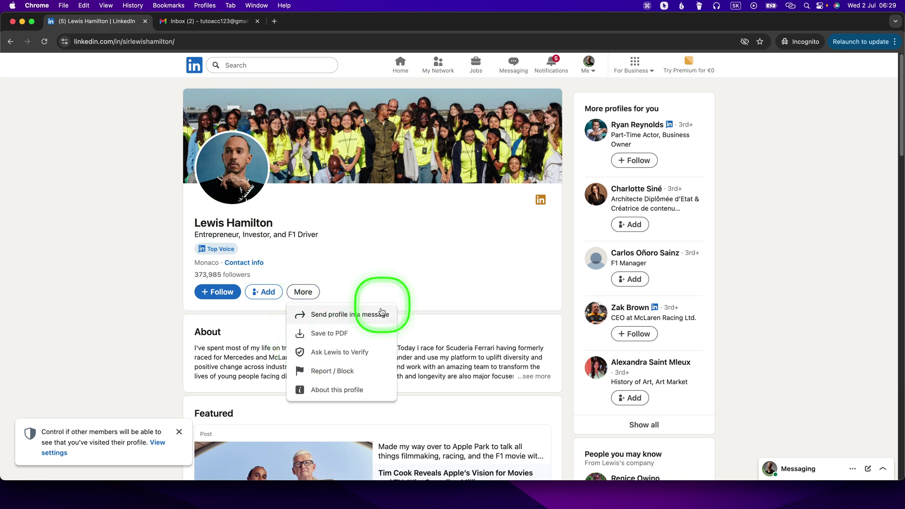
{"action": "left_click", "coordinate": [297, 371]}
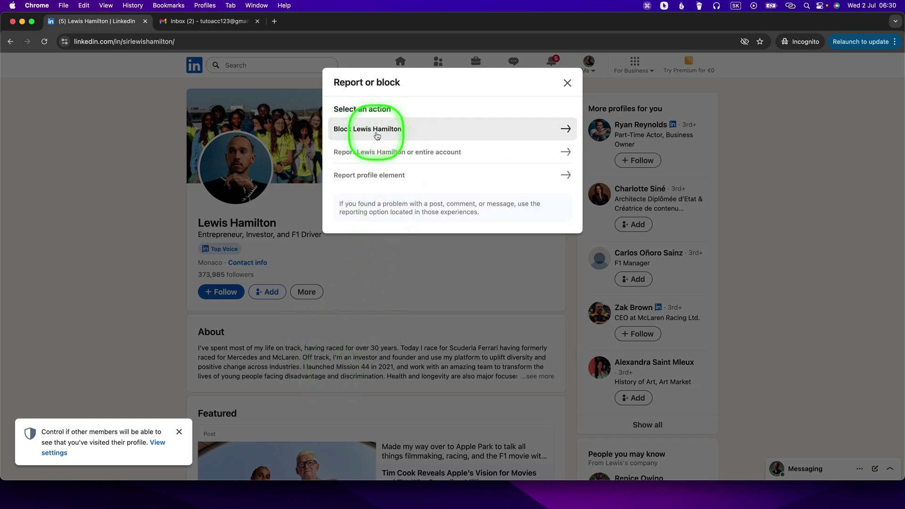
Choose 'Block Lewis Hamilton', read the blocking explanation, and confirm with Block.
{"action": "left_click", "coordinate": [430, 137]}
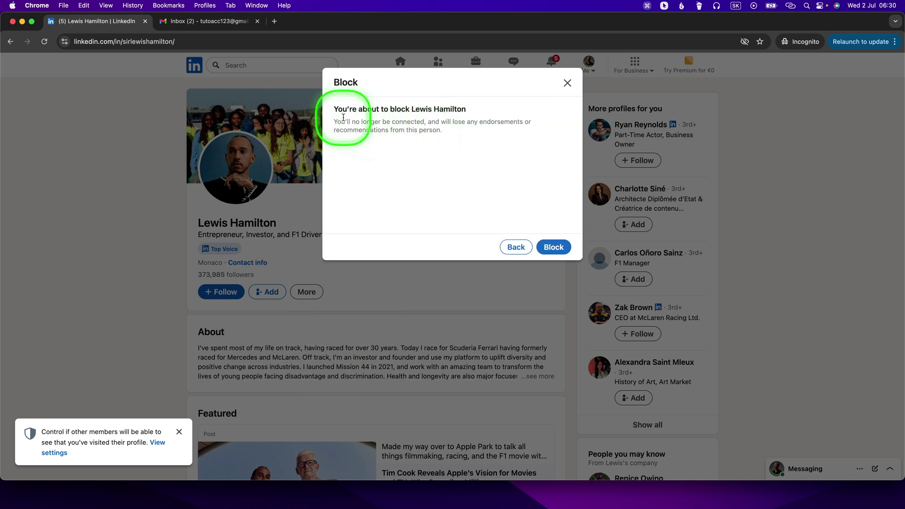
{"action": "left_click_drag", "start_coordinate": [332, 124], "coordinate": [454, 124]}
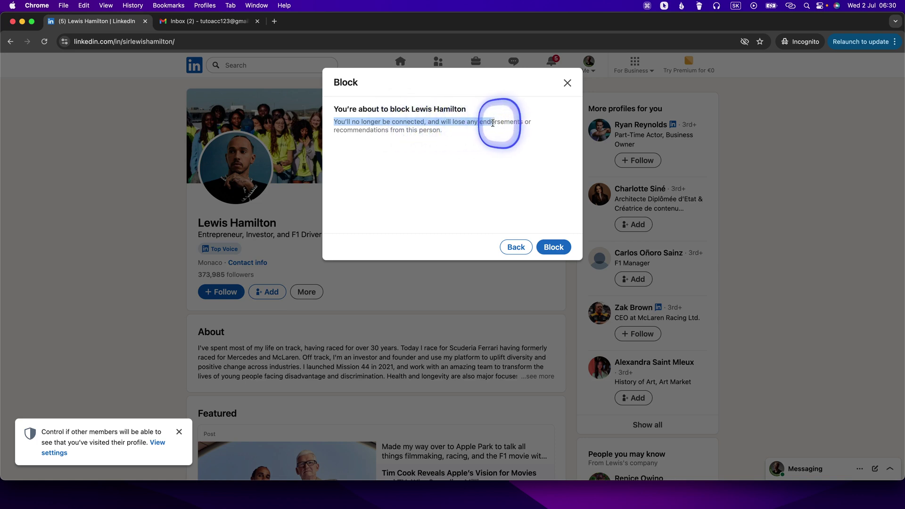
{"action": "mouse_move", "coordinate": [455, 123]}
{"action": "left_mouse_down"}
{"action": "mouse_move", "coordinate": [520, 122]}
{"action": "mouse_move", "coordinate": [516, 136]}
{"action": "left_mouse_up"}
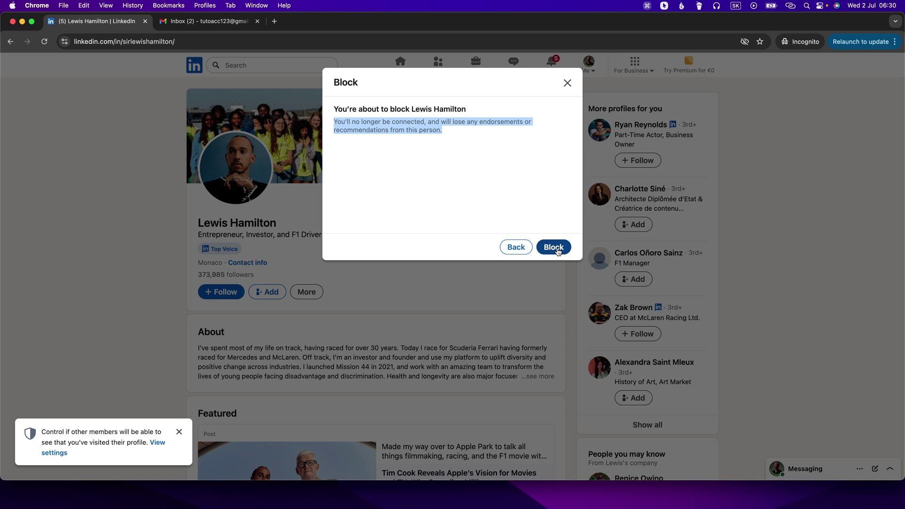
{"action": "left_click", "coordinate": [558, 252]}
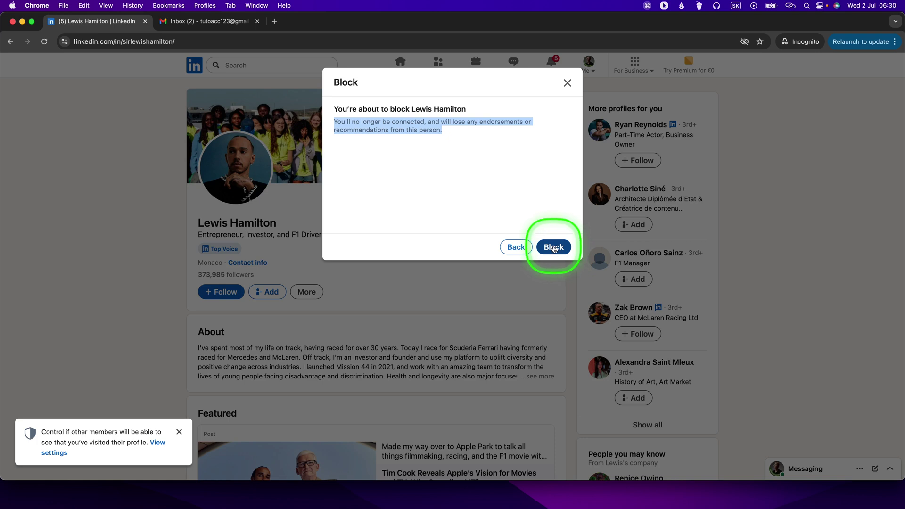